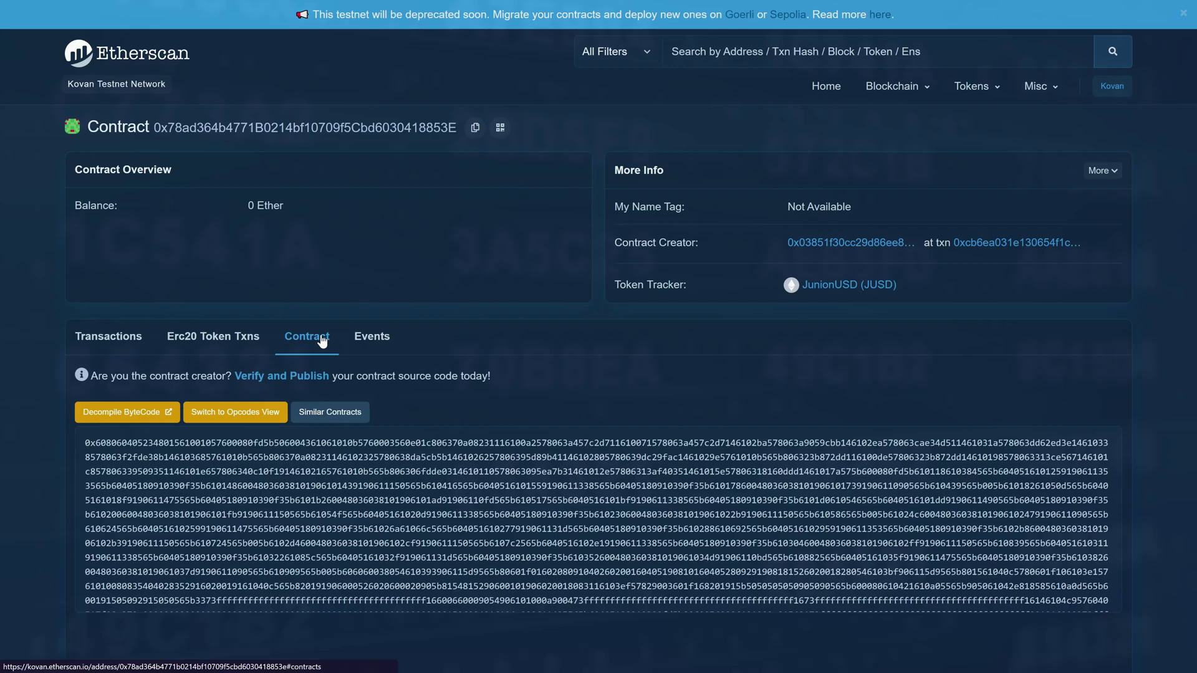
Step: Choose Solidity (Single file), compiler v0.8.7 and No License, then continue to the source form
left_click(392, 455)
left_click(428, 492)
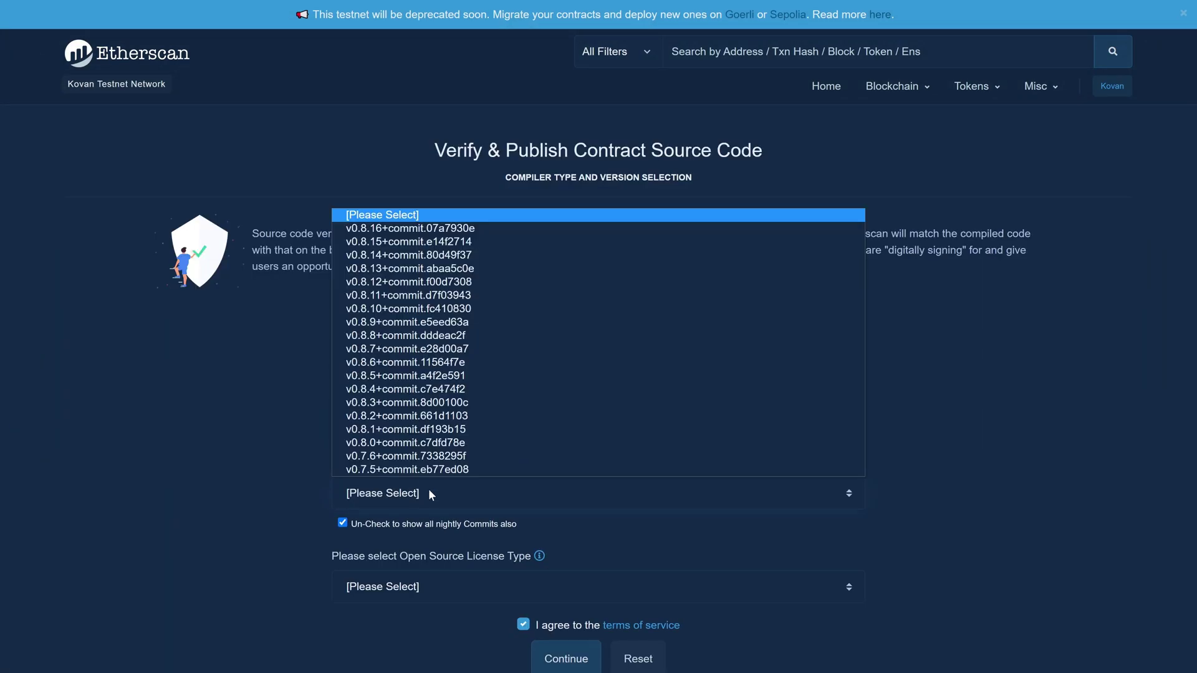
left_click(402, 347)
left_click(392, 587)
left_click(393, 390)
left_click(565, 659)
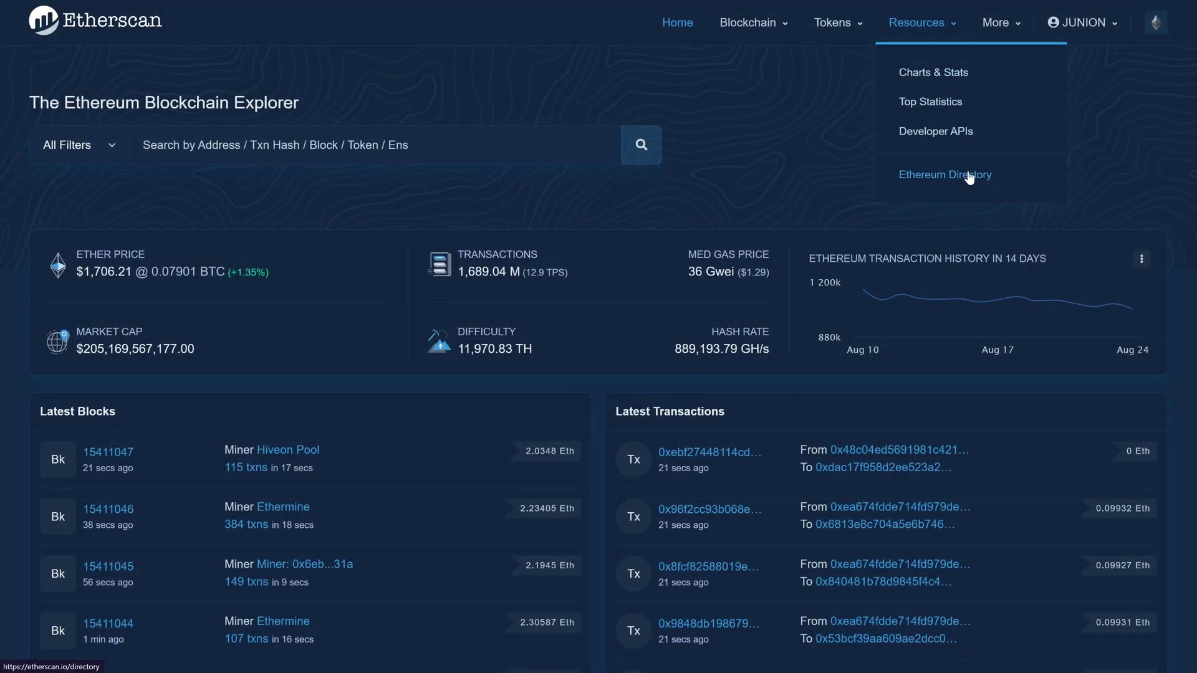
Step: Search the Ethereum Directory for "function signatures"
left_click(969, 178)
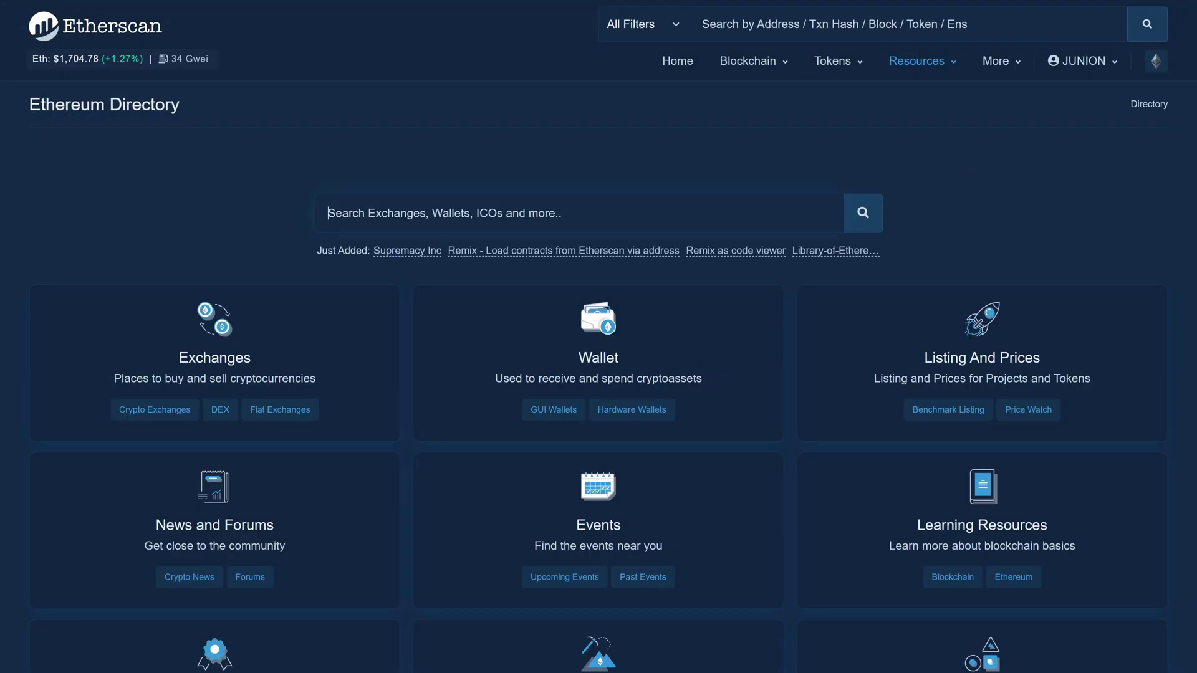
type("function signatures")
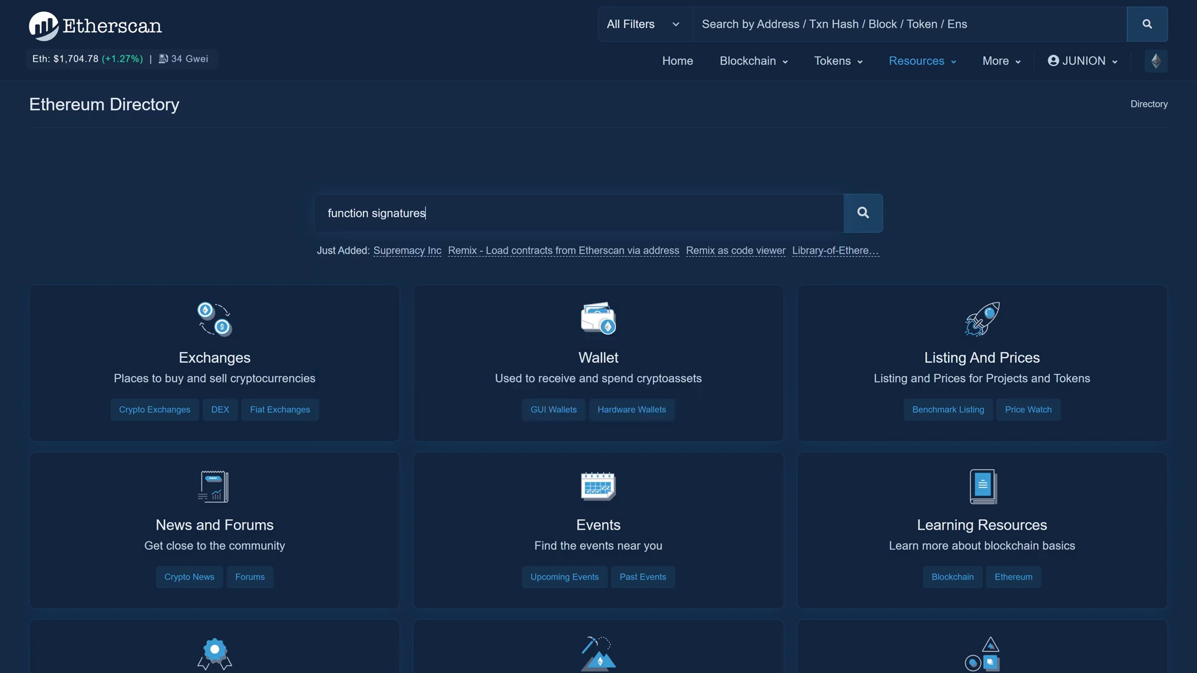
key("Return")
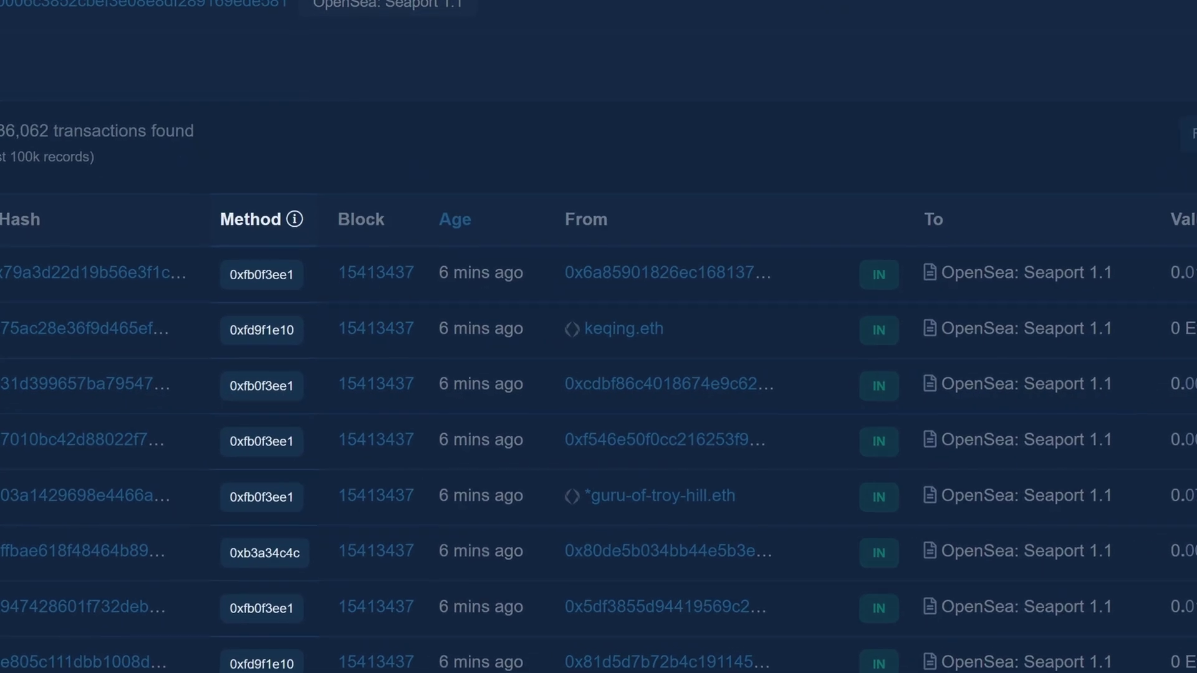
Step: Open a Seaport transaction and expand its details to show gas and input data
left_click(129, 387)
scroll(131, 374, "down", 5)
scroll(194, 422, "down", 5)
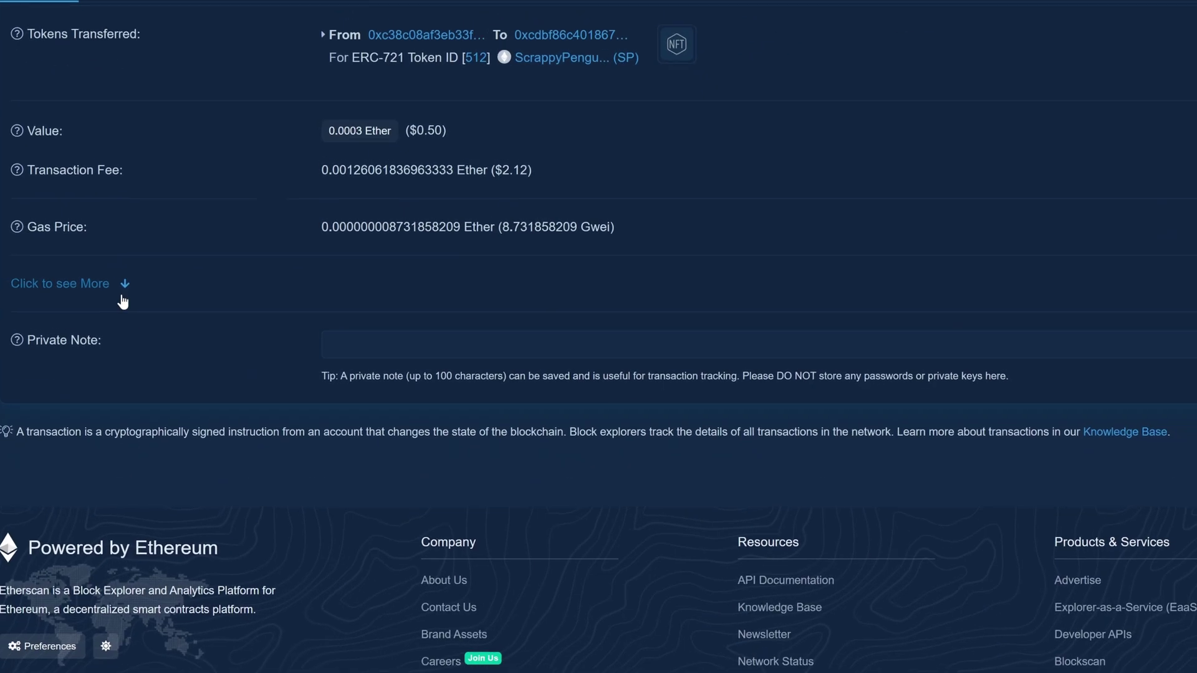
left_click(94, 280)
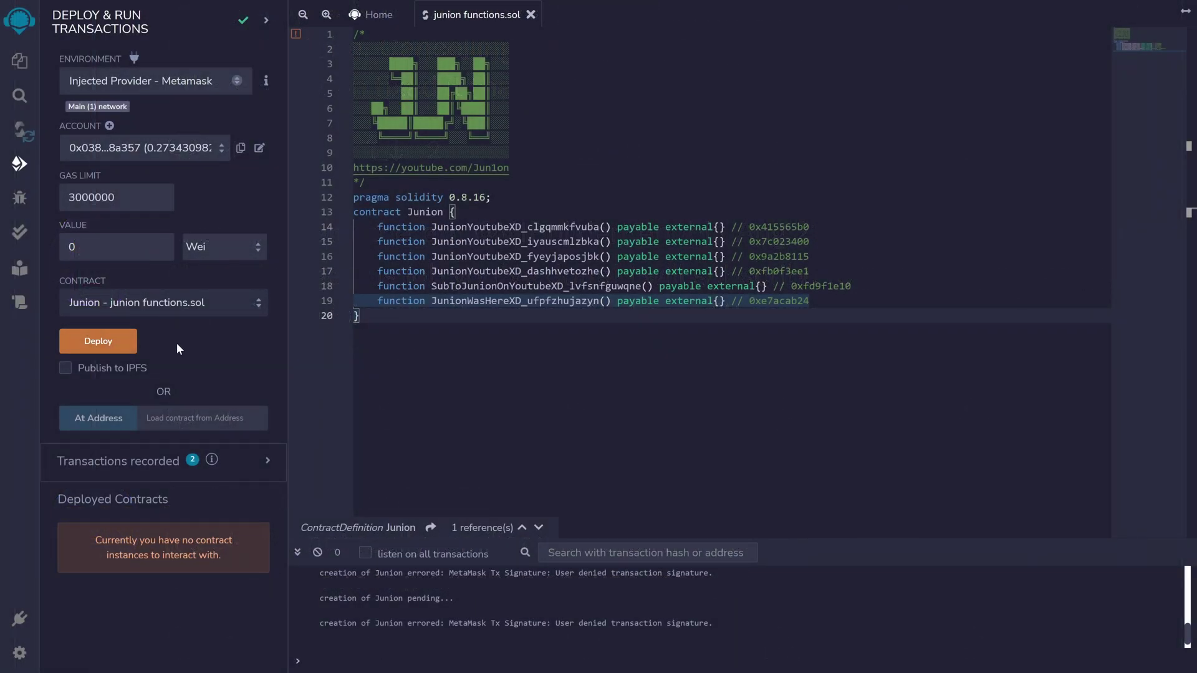
Step: Deploy the Junion contract through the Injected Provider - Metamask environment
left_click(138, 344)
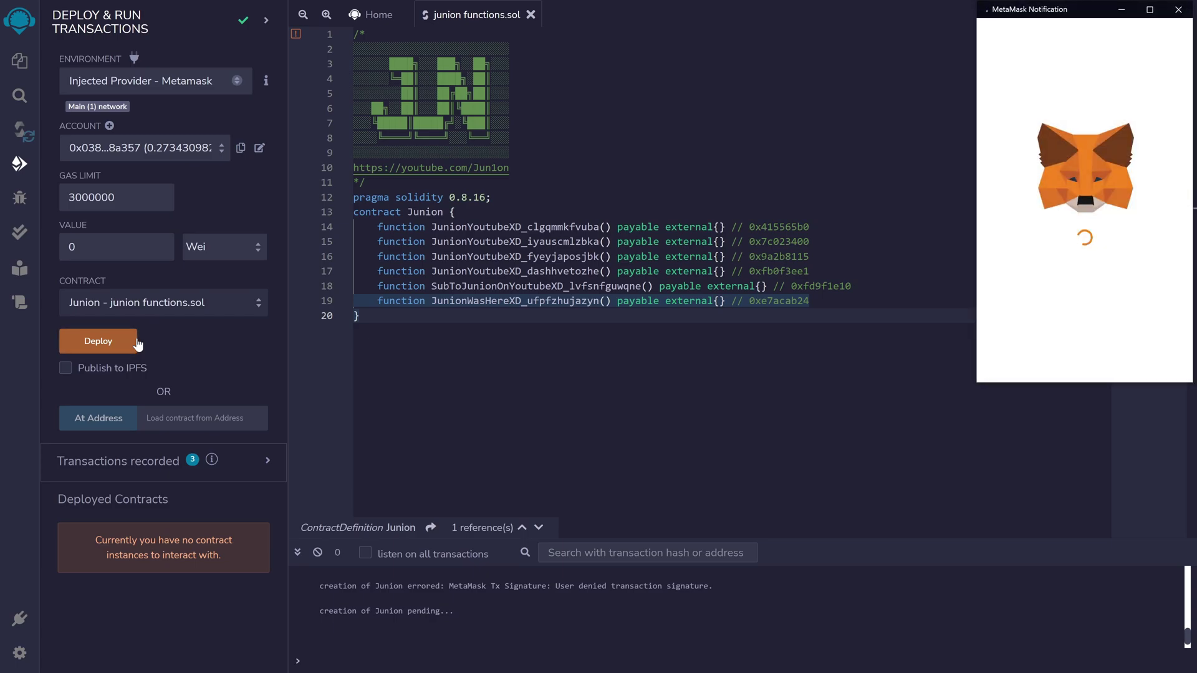